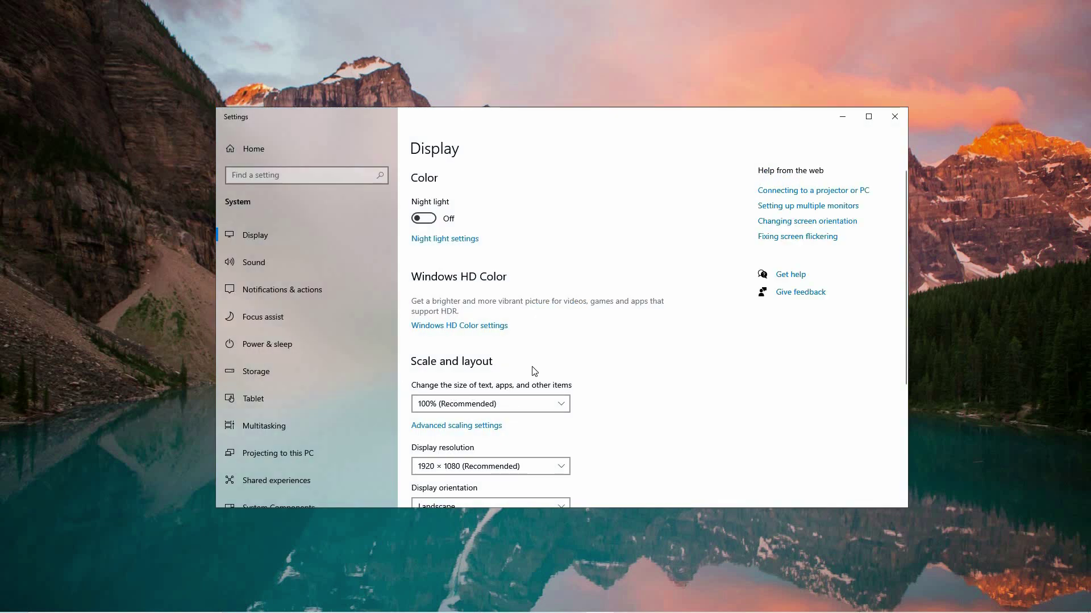
scroll(535, 373, down, 1)
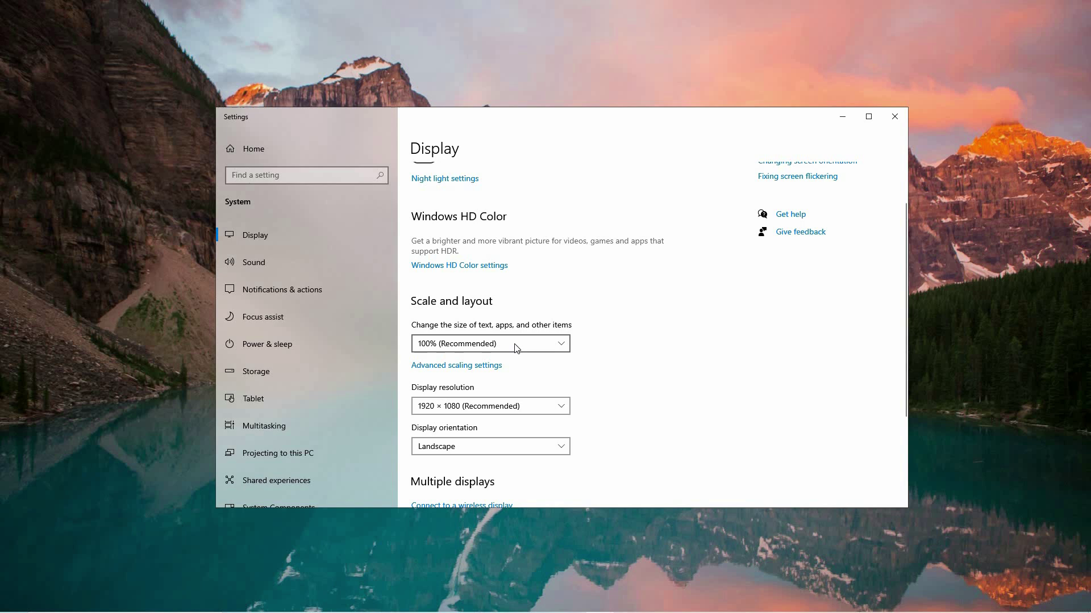
- Keep the display resolution at 1920 × 1080 (Recommended) from the resolution list
click(521, 406)
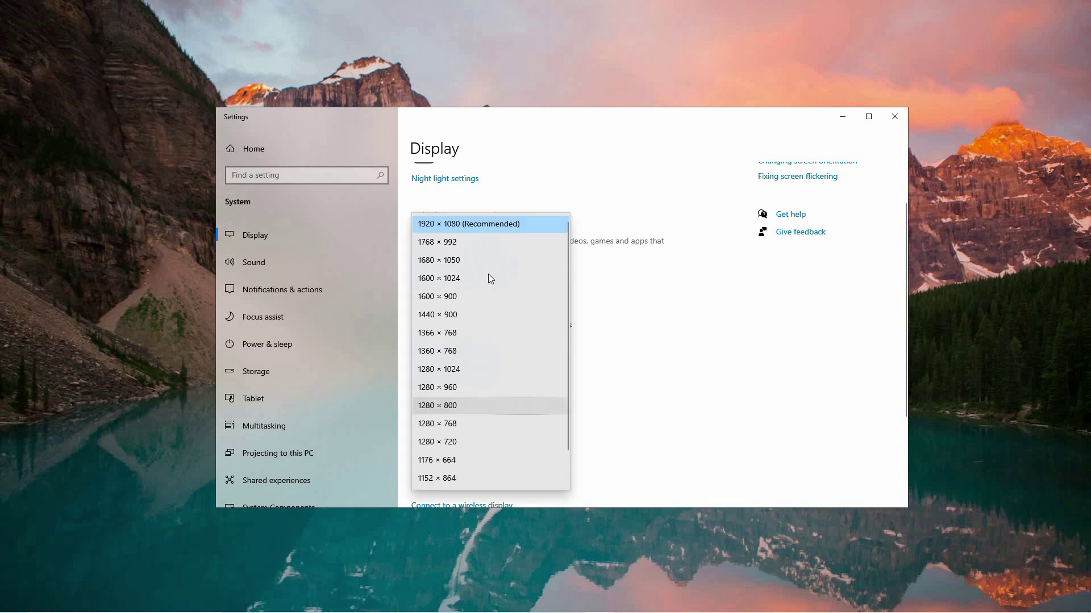
click(484, 228)
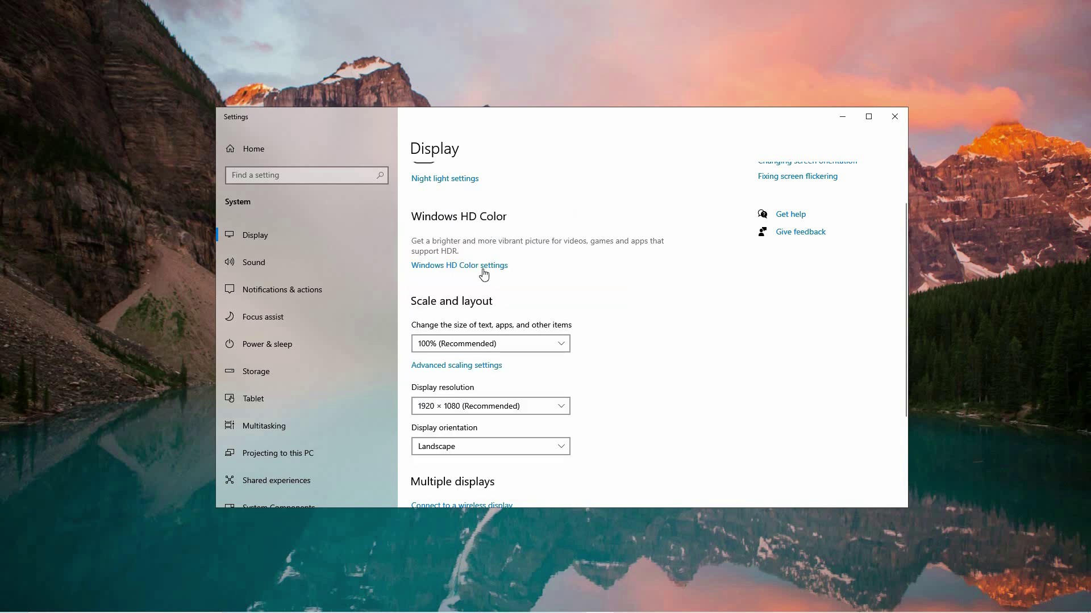
scroll(577, 419, down, 2)
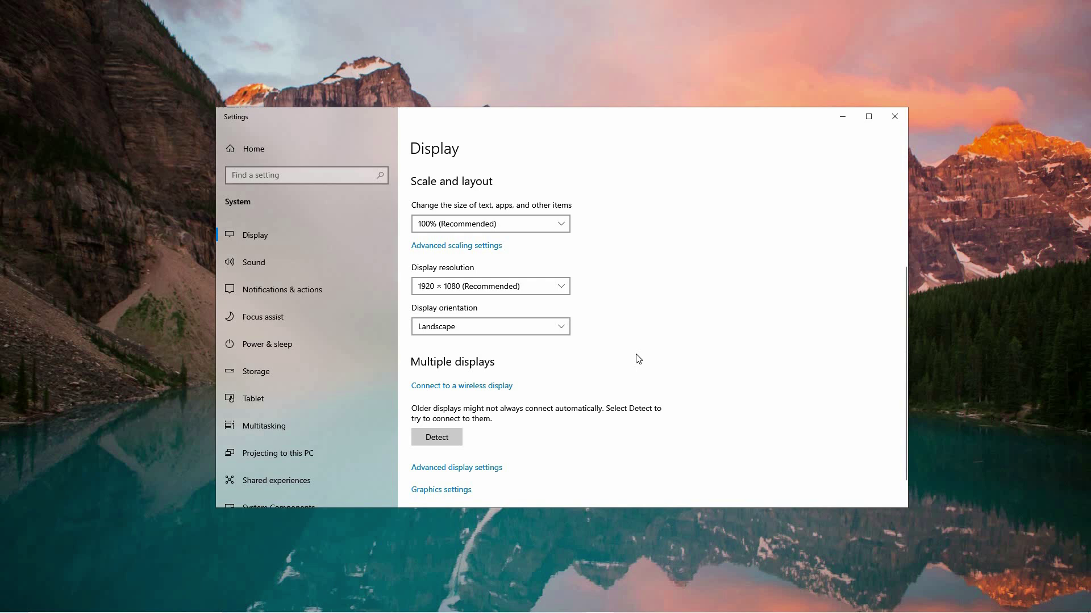
scroll(552, 403, up, 2)
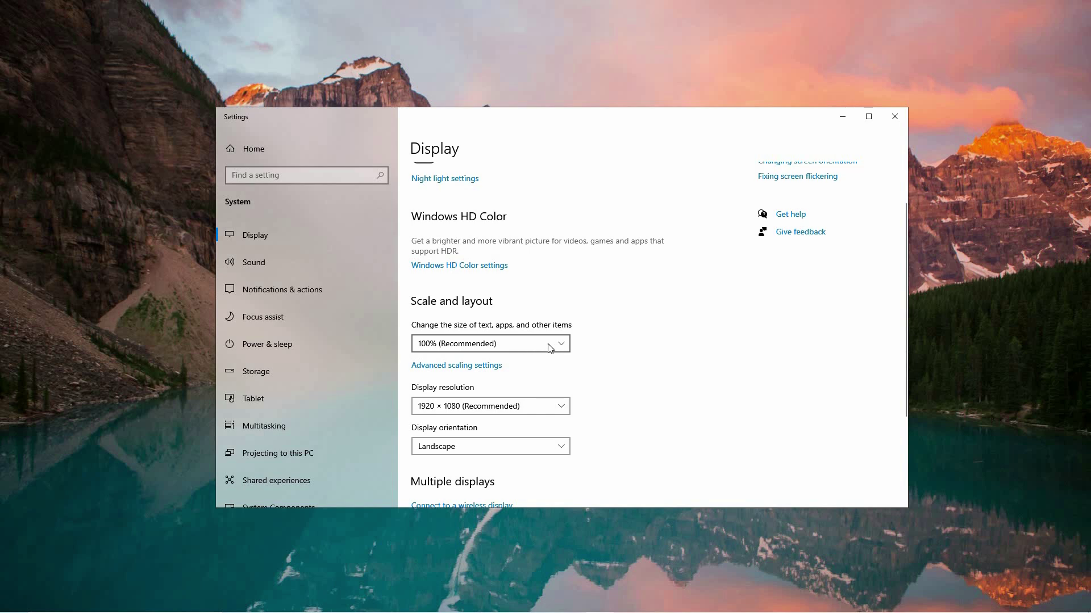
- Keep scaling at 100% (Recommended), leaving the 100–175% choices shown again
click(562, 345)
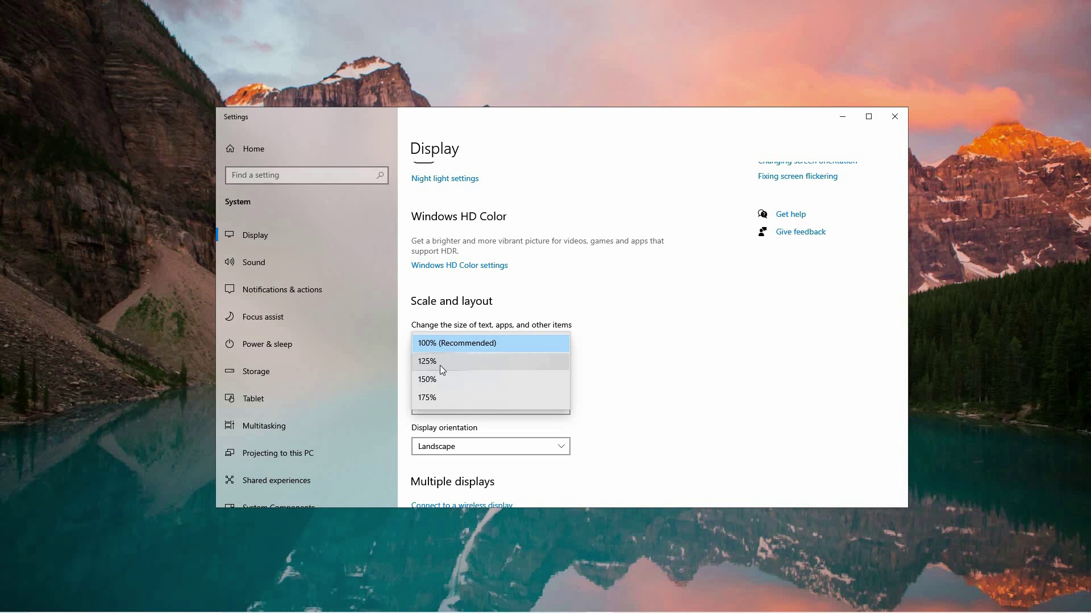
click(480, 343)
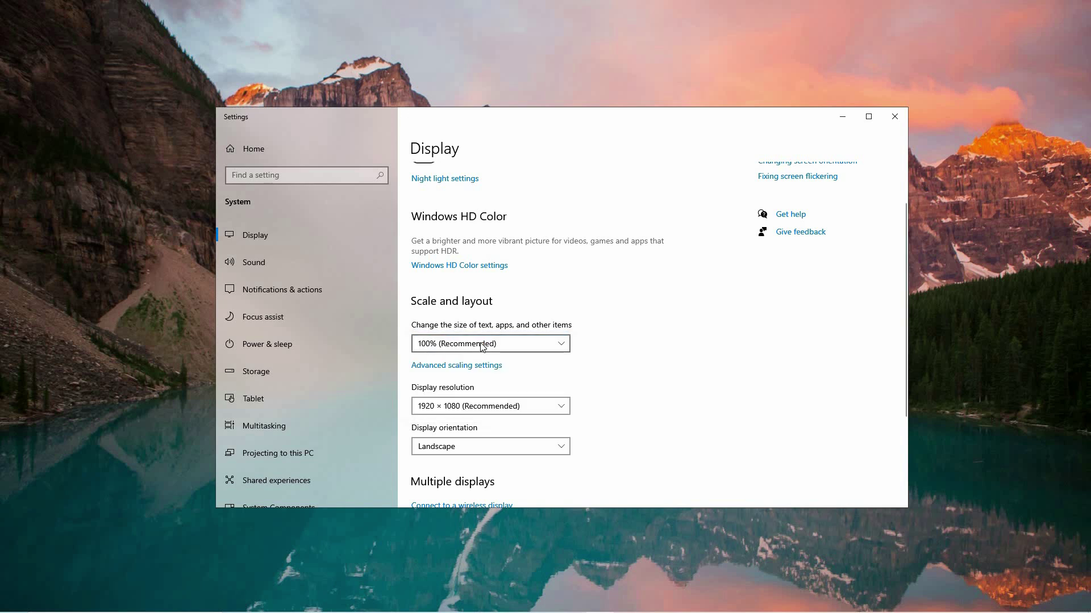
click(507, 344)
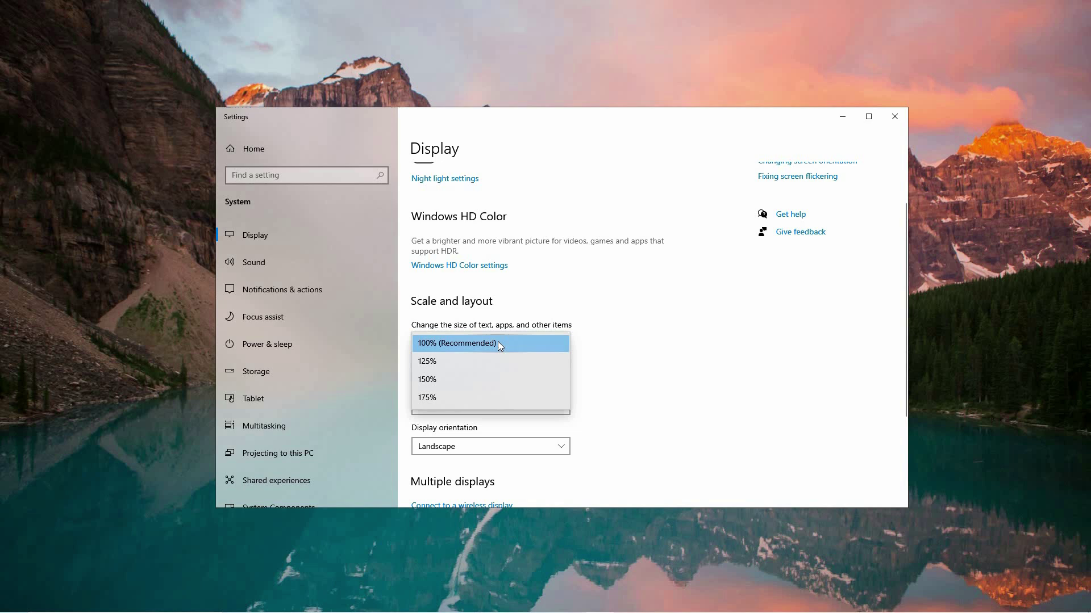